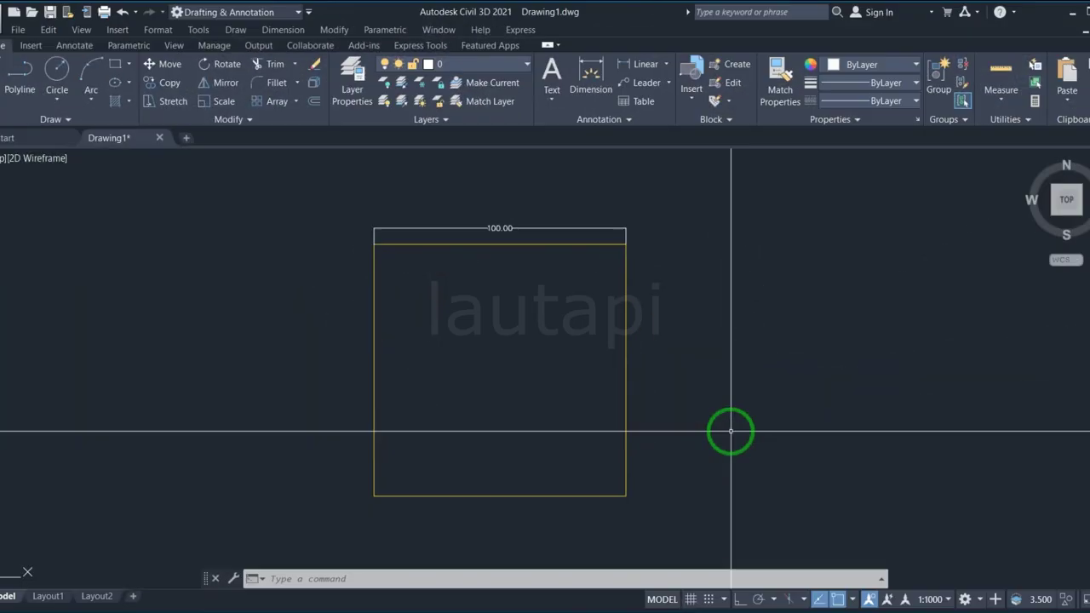
Centre the square and draw a 100-long horizontal polyline leftward from its right edge near the bottom.
{"action": "middle_click_drag", "start_coordinate": [666, 426], "coordinate": [701, 420]}
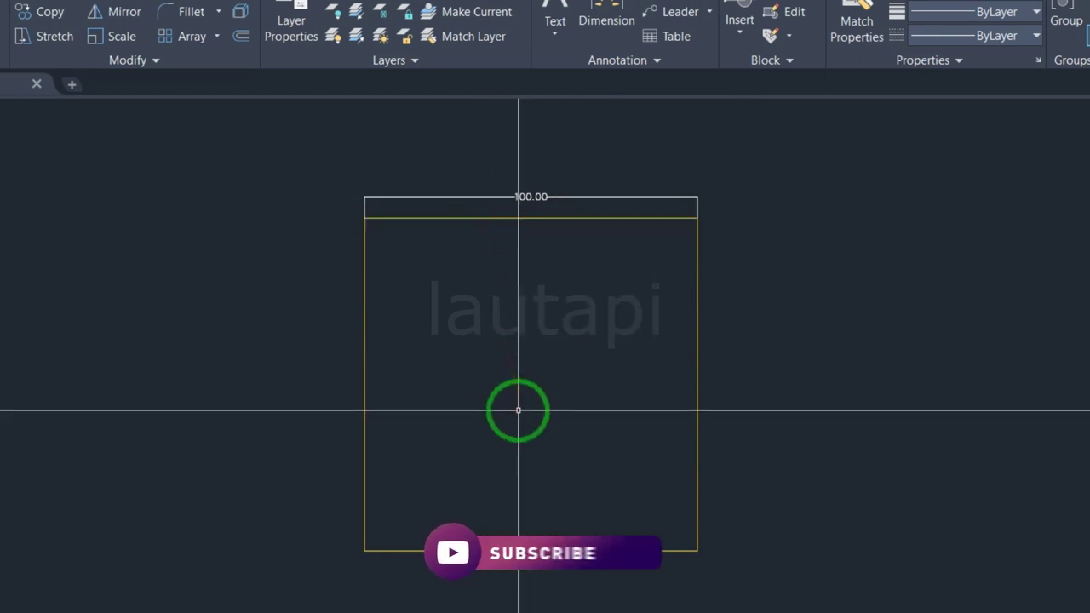
{"action": "left_click", "coordinate": [648, 465]}
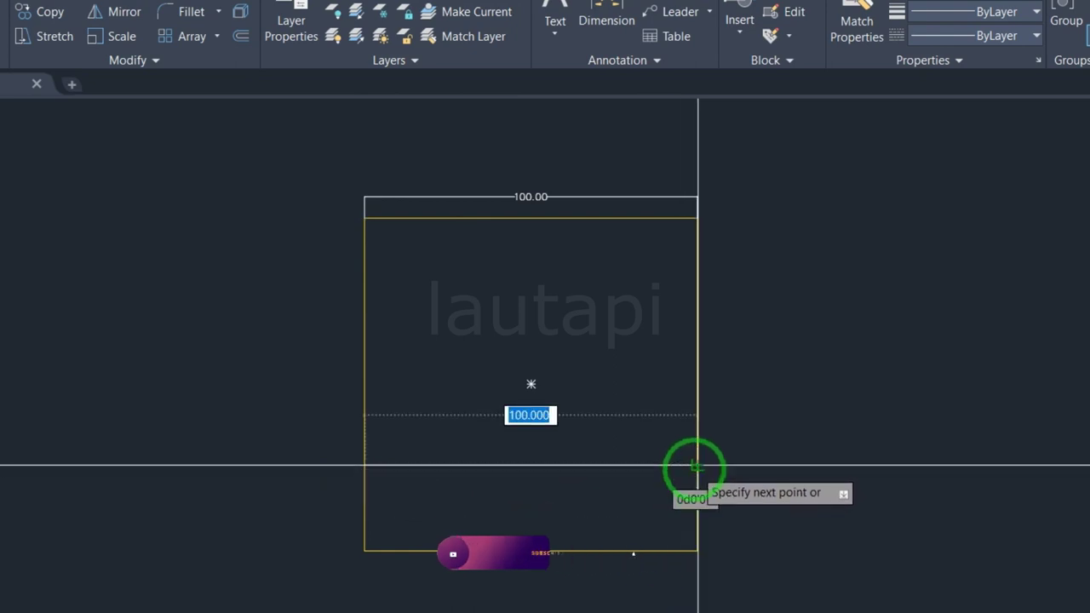
{"action": "key", "text": "Return"}
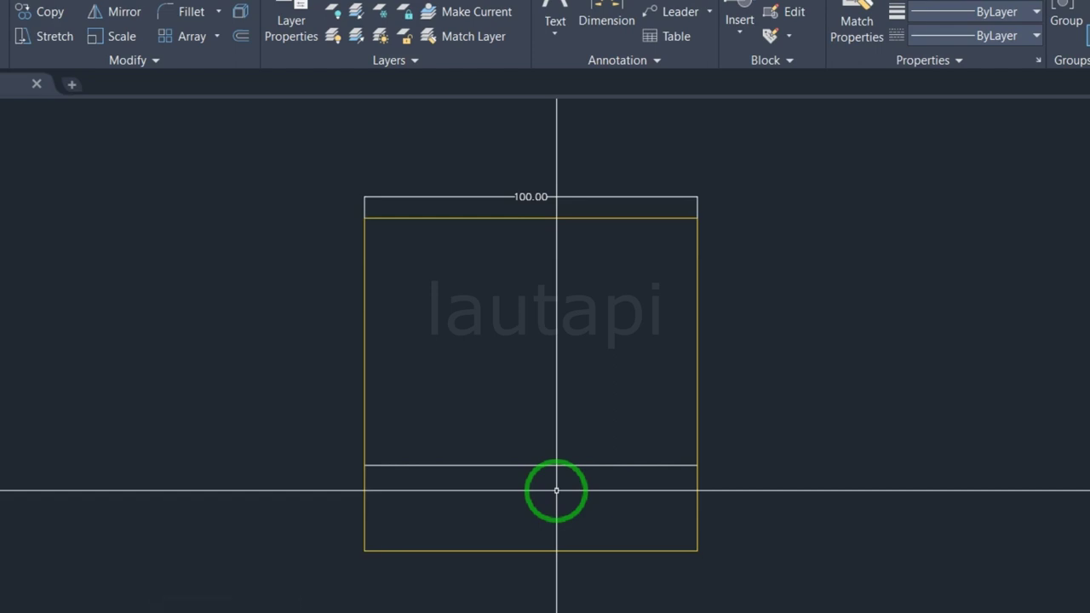
{"action": "left_click", "coordinate": [535, 216]}
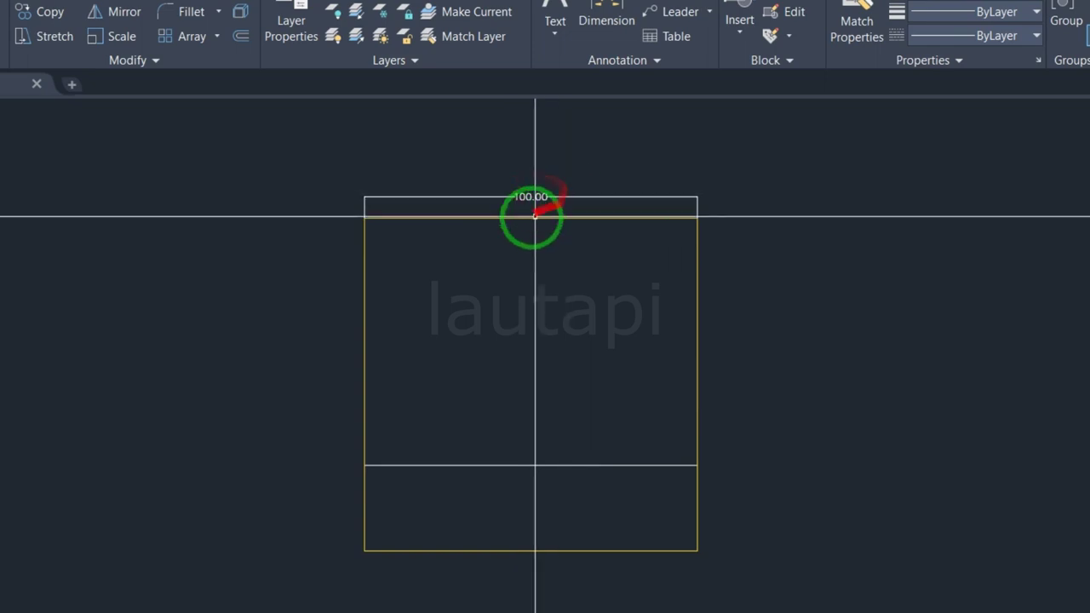
{"action": "left_click", "coordinate": [528, 200]}
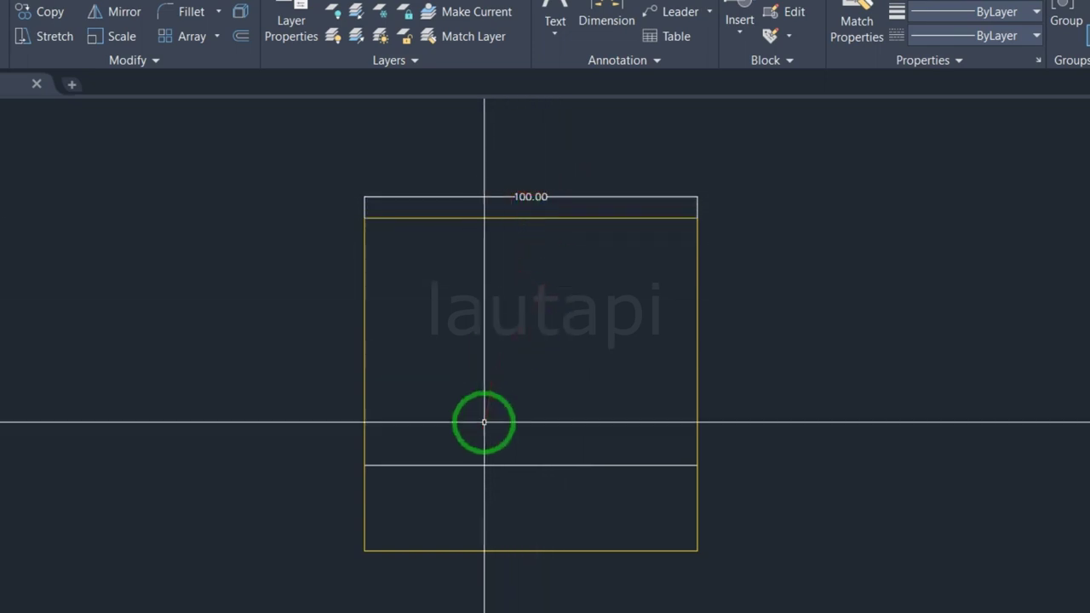
Divide the lower horizontal line into 3 equal segments and window-select it to check the points.
{"action": "type", "text": "v"}
{"action": "key", "text": "Return"}
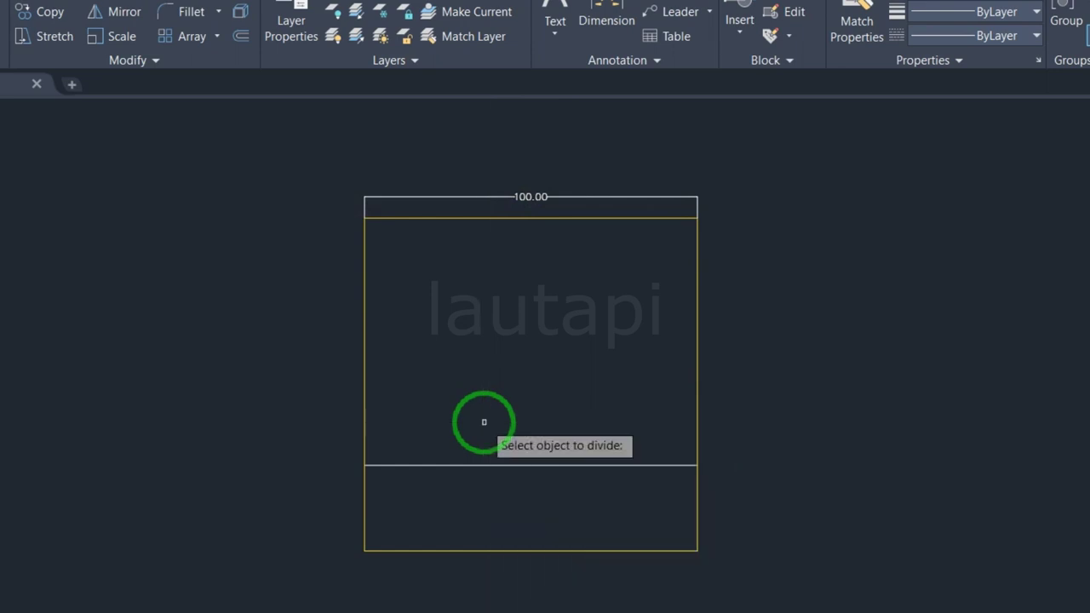
{"action": "left_click", "coordinate": [474, 465]}
{"action": "type", "text": "3"}
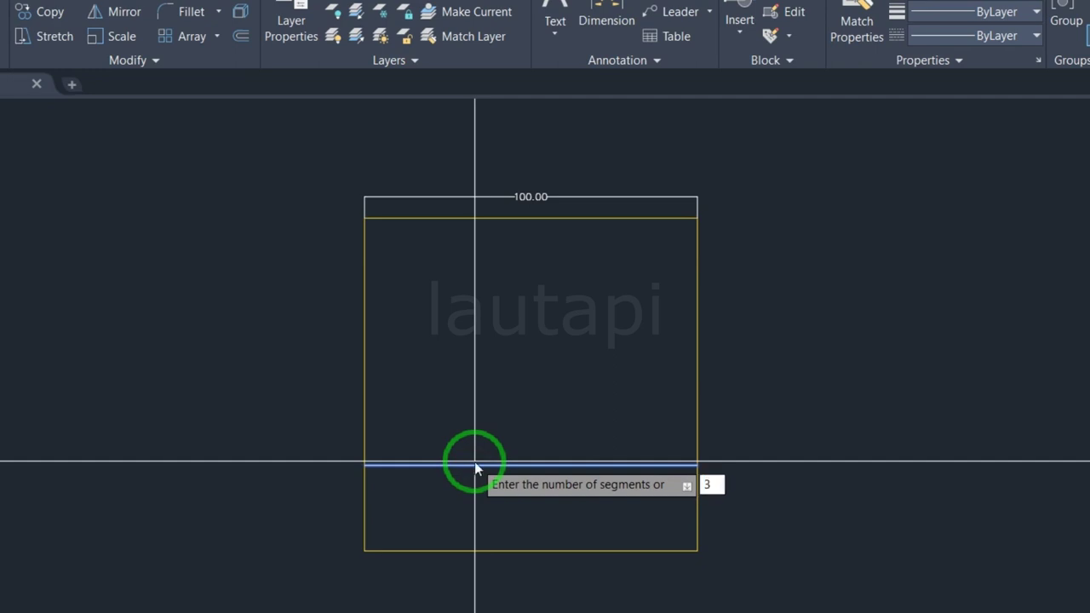
{"action": "key", "text": "Return"}
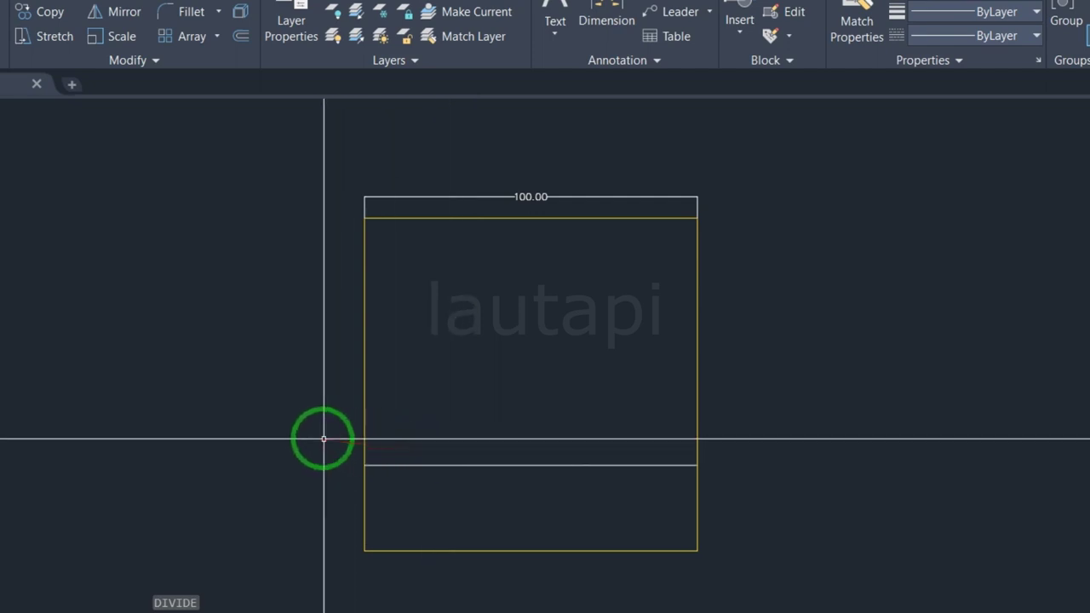
{"action": "left_click", "coordinate": [308, 415]}
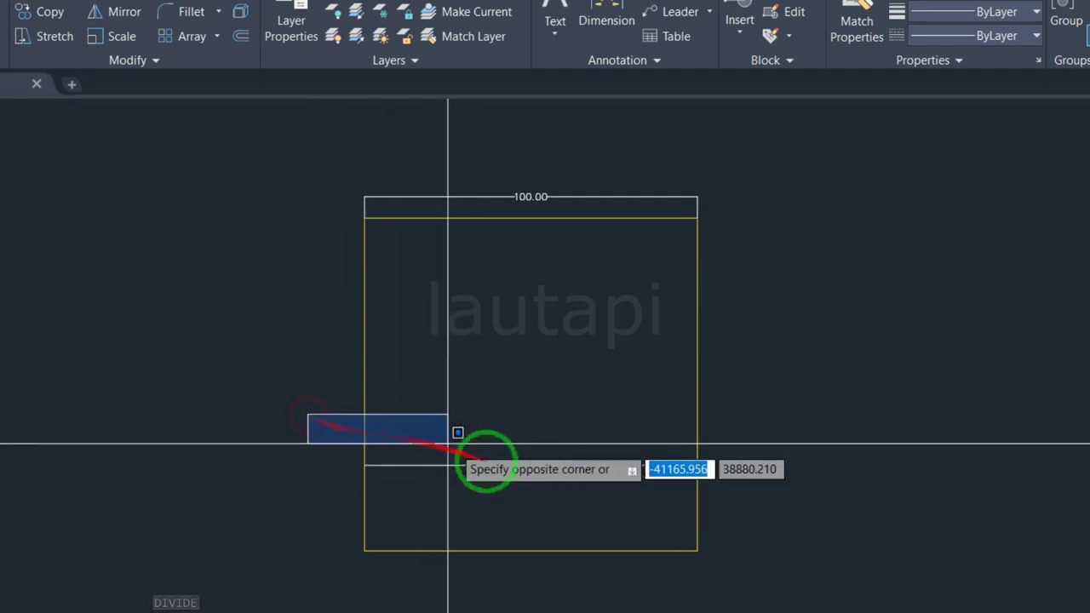
{"action": "left_click", "coordinate": [776, 506]}
{"action": "key", "text": "Return"}
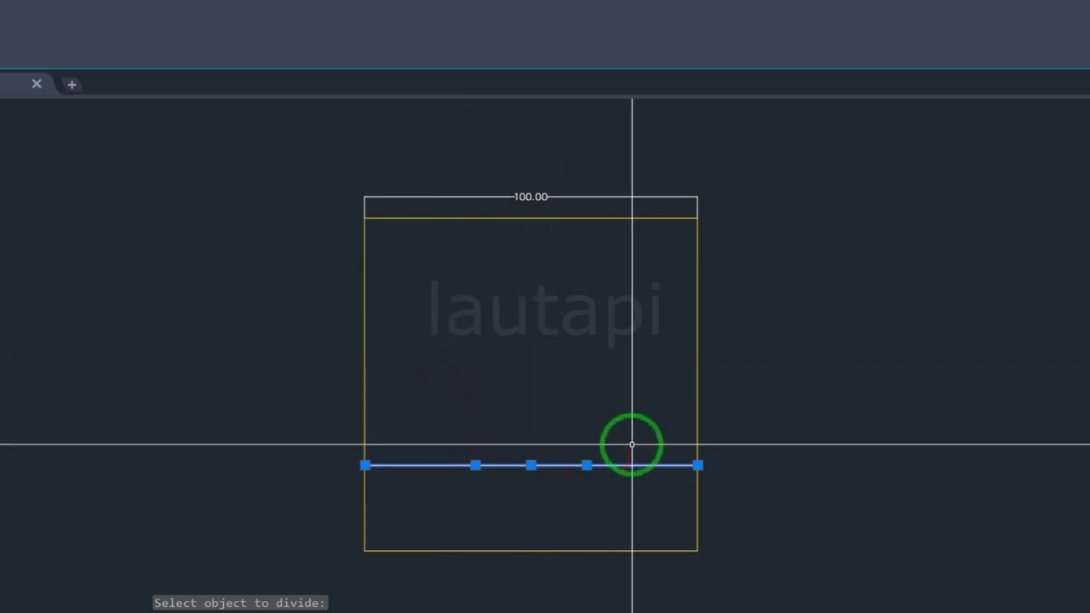
Place three 33.33 linear dimensions above the line's thirds, then select the divided line.
{"action": "left_click", "coordinate": [24, 44]}
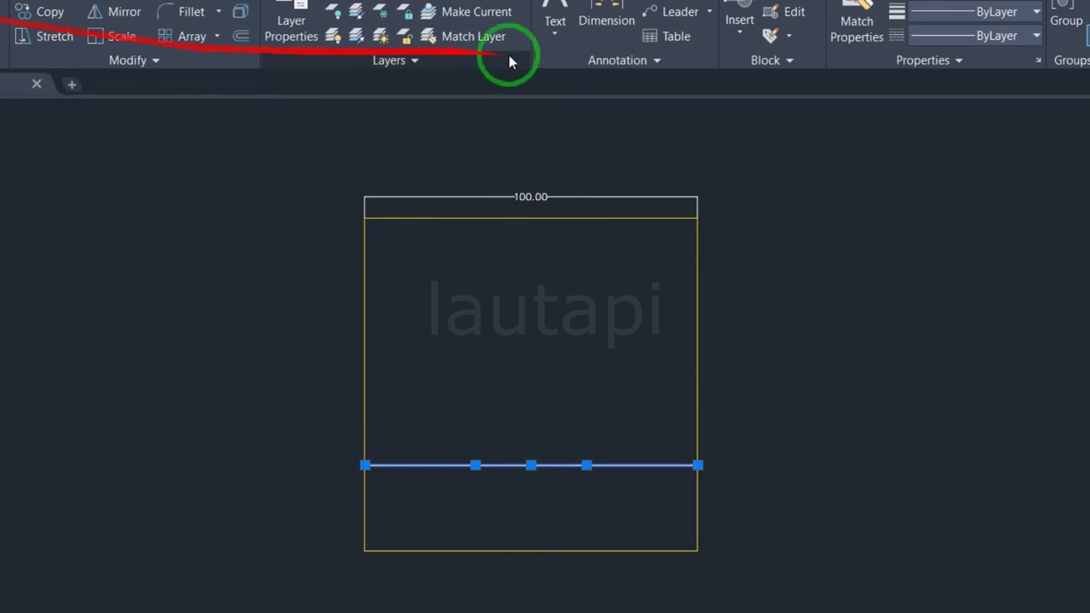
{"action": "left_click", "coordinate": [477, 464]}
{"action": "left_click", "coordinate": [587, 460]}
{"action": "left_click", "coordinate": [586, 439]}
{"action": "left_click", "coordinate": [587, 464]}
{"action": "left_click", "coordinate": [697, 464]}
{"action": "left_click", "coordinate": [576, 433]}
{"action": "left_click", "coordinate": [475, 464]}
{"action": "left_click", "coordinate": [367, 465]}
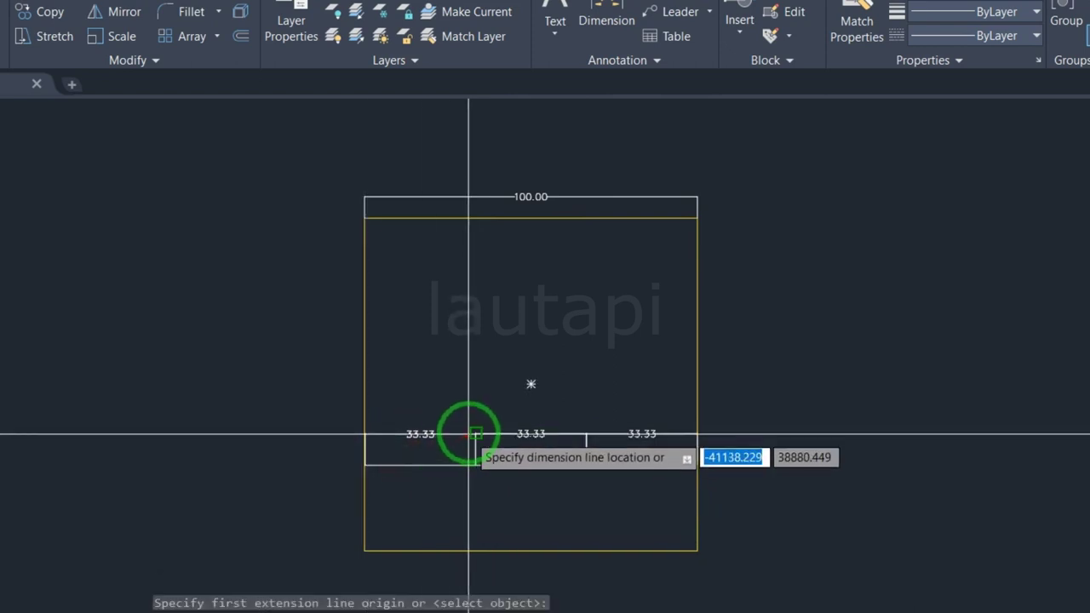
{"action": "left_click", "coordinate": [480, 434]}
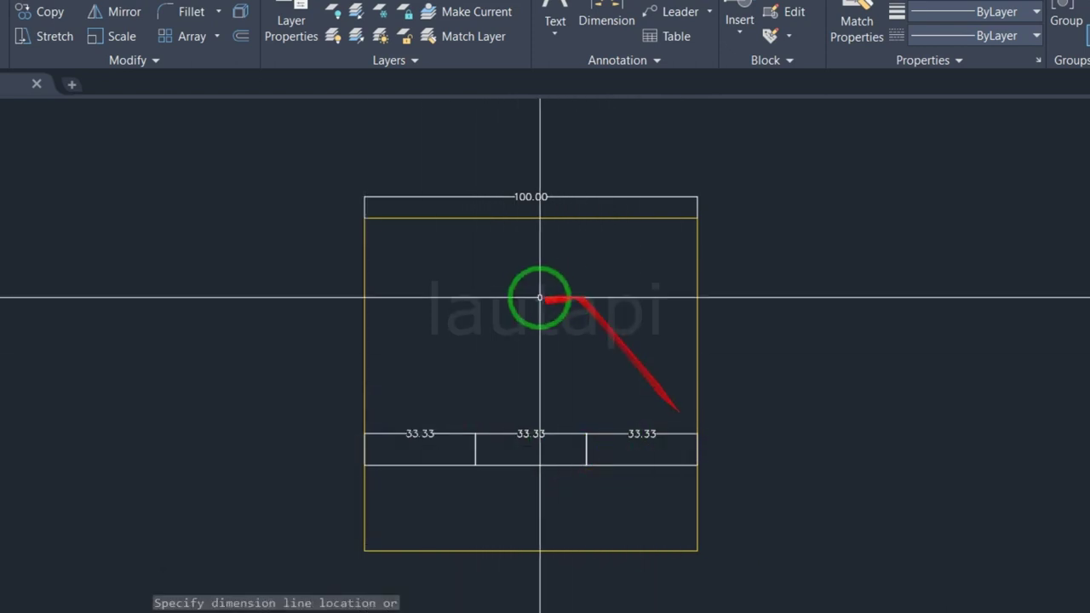
{"action": "left_click", "coordinate": [525, 385]}
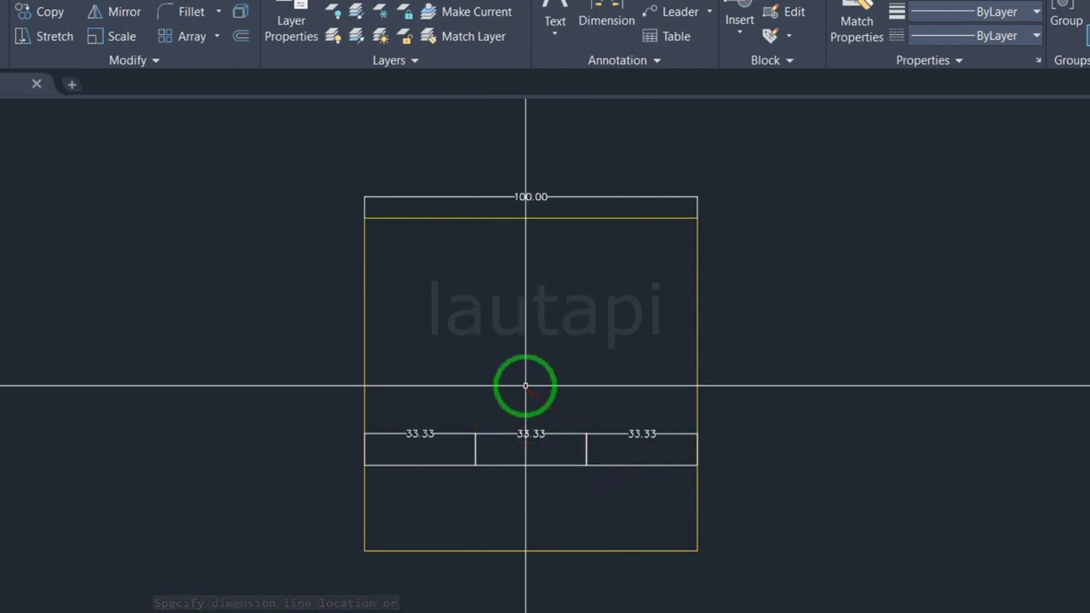
{"action": "left_click", "coordinate": [522, 469]}
Change the selected divided line's colour to red.
{"action": "left_click", "coordinate": [937, 15]}
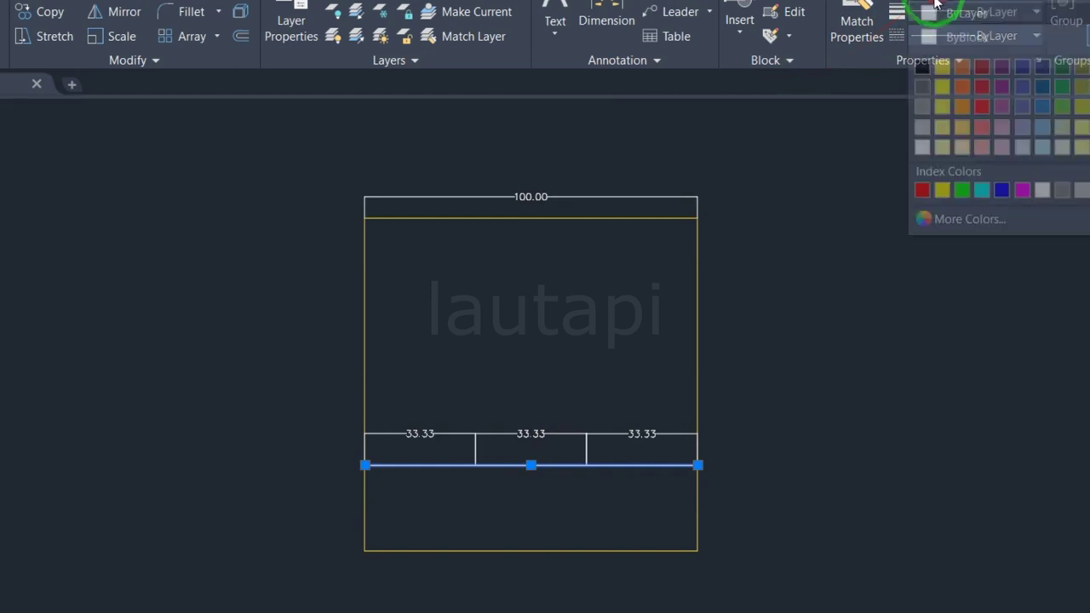
{"action": "left_click", "coordinate": [978, 89]}
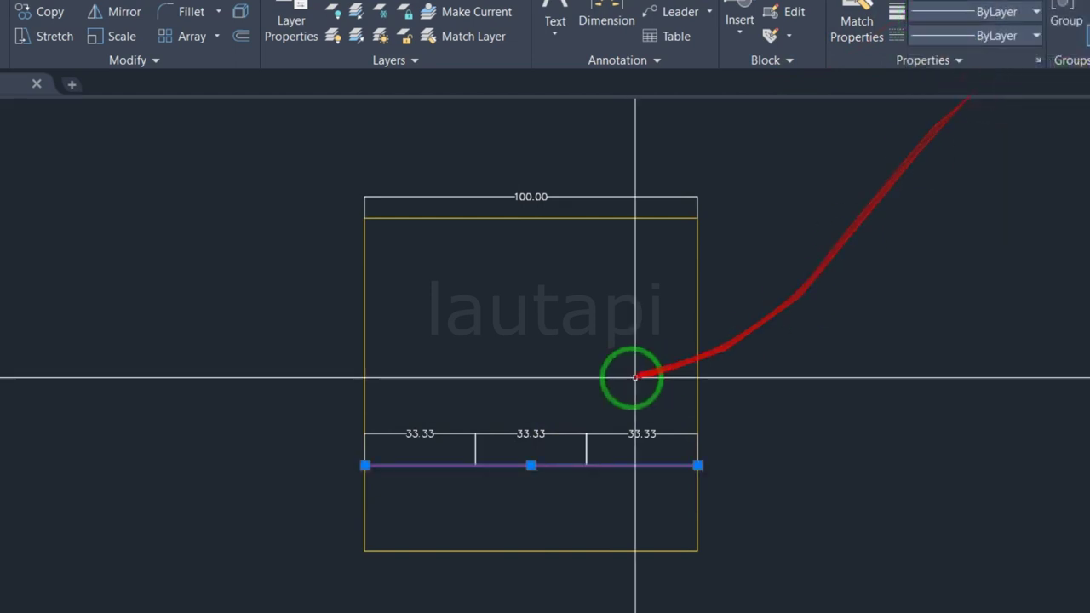
{"action": "key", "text": "Escape"}
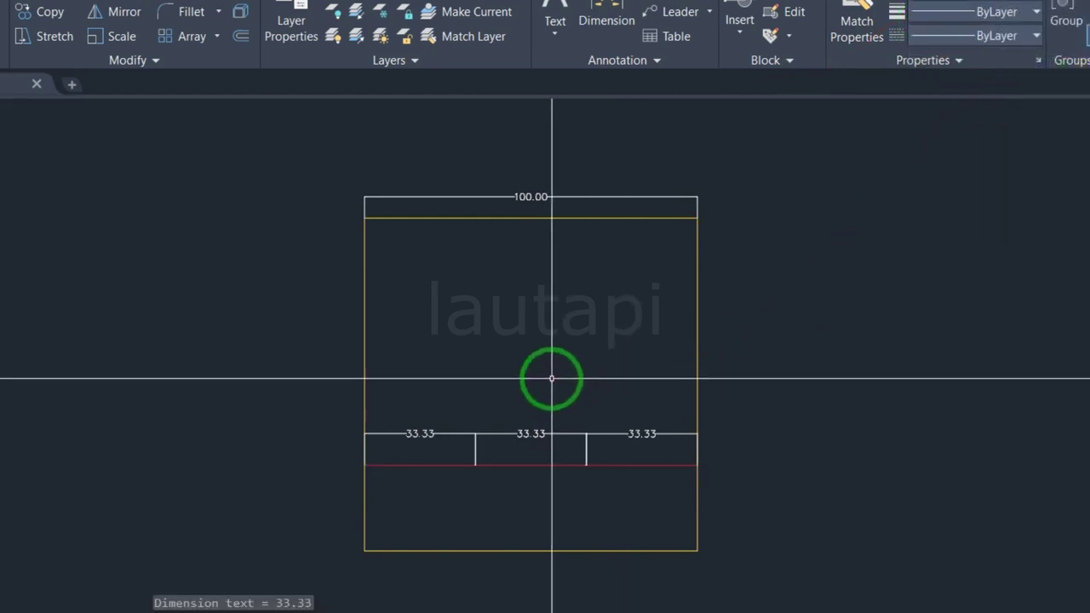
Draw a horizontal polyline across the square's upper part from its left edge to its right edge.
{"action": "type", "text": "pl"}
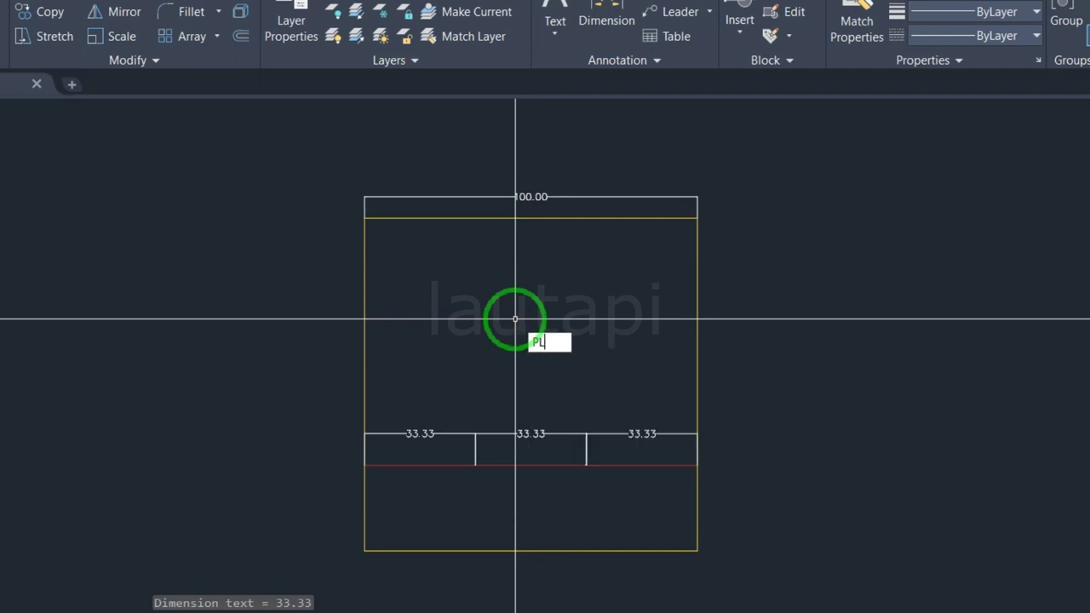
{"action": "key", "text": "Return"}
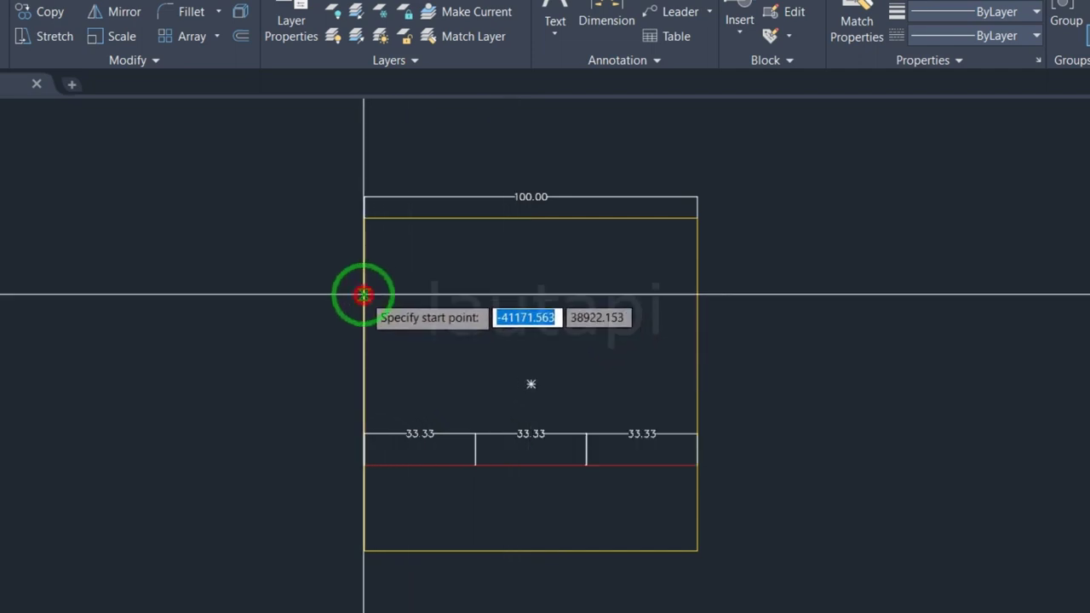
{"action": "left_click", "coordinate": [364, 296]}
{"action": "left_click", "coordinate": [696, 295]}
{"action": "key", "text": "Return"}
{"action": "key", "text": "Return"}
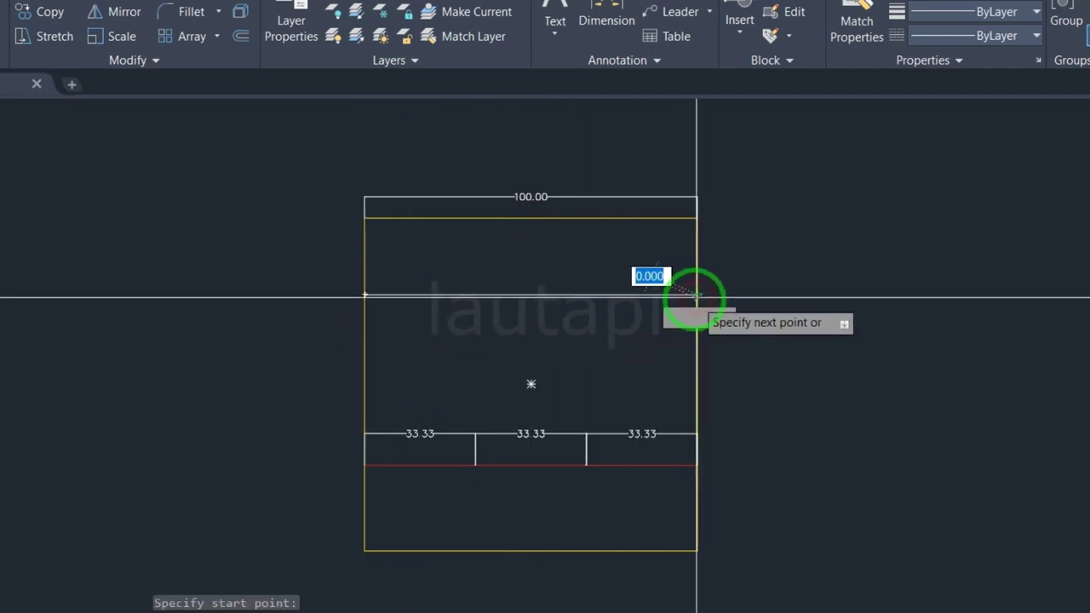
{"action": "left_click", "coordinate": [556, 330]}
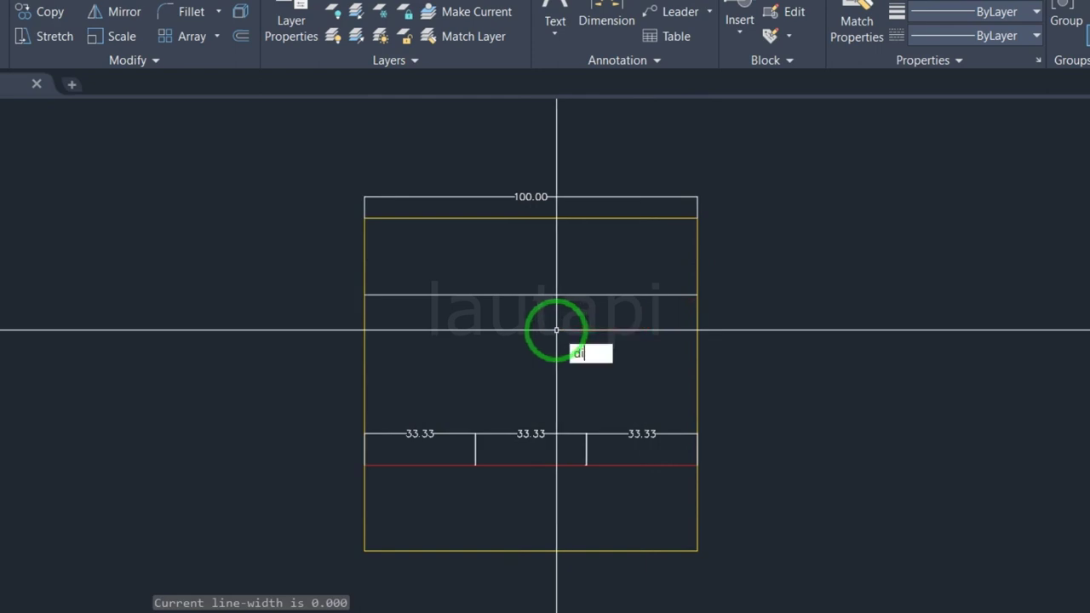
{"action": "key", "text": "Return"}
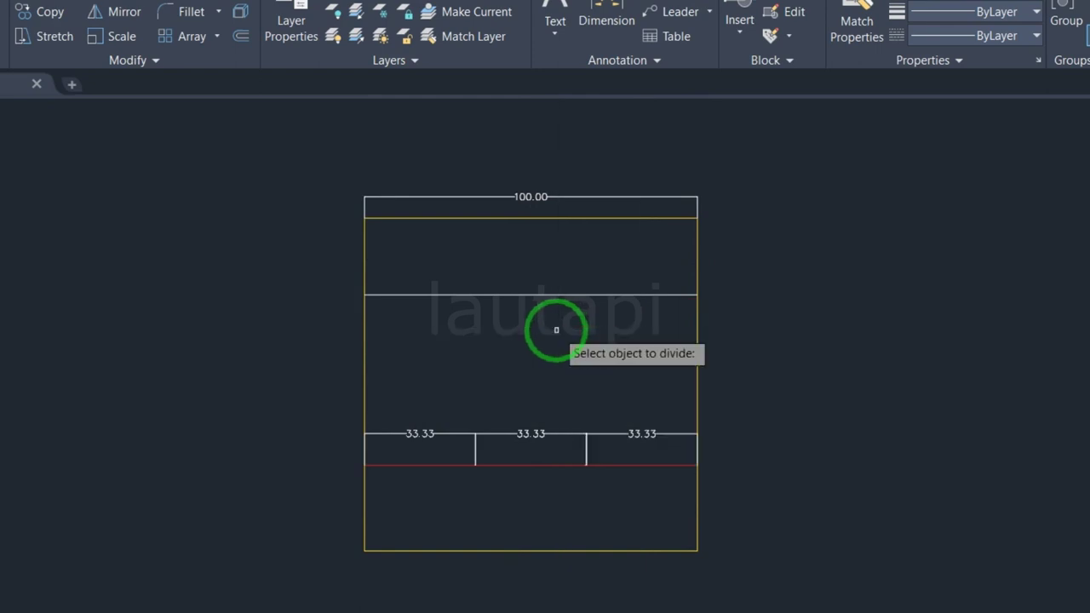
Split the upper horizontal line into 7 equal segments and window-select it to verify the divisions.
{"action": "left_click", "coordinate": [511, 294]}
{"action": "type", "text": "7"}
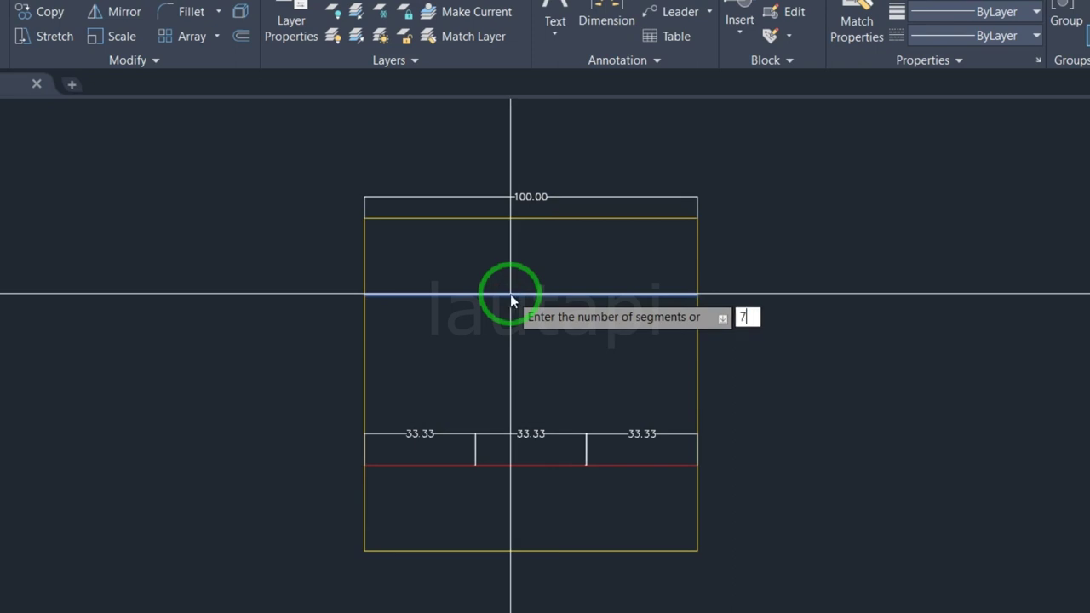
{"action": "key", "text": "Return"}
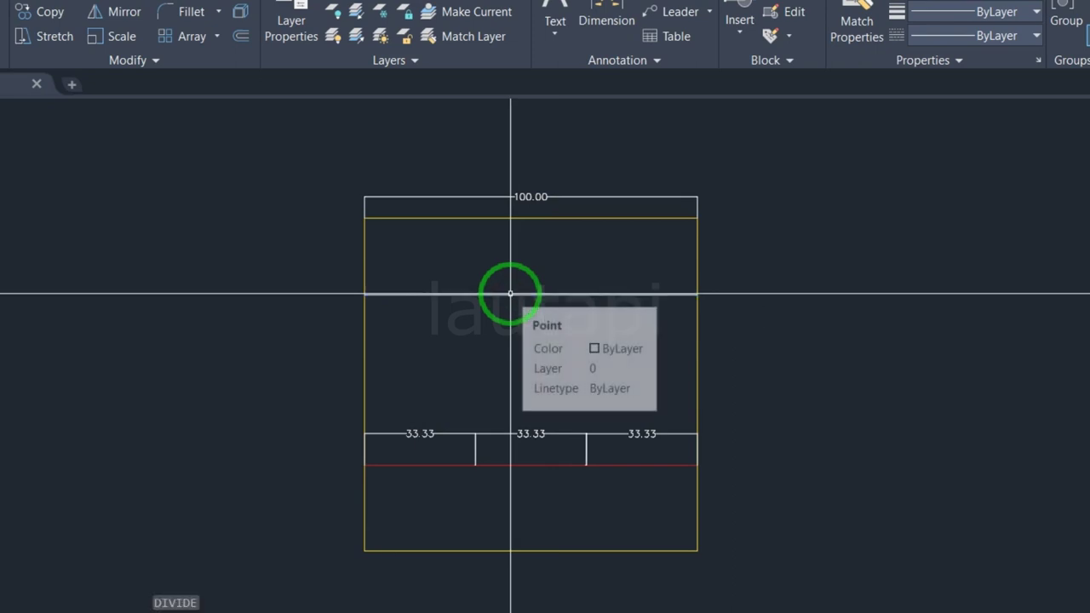
{"action": "left_click", "coordinate": [345, 274]}
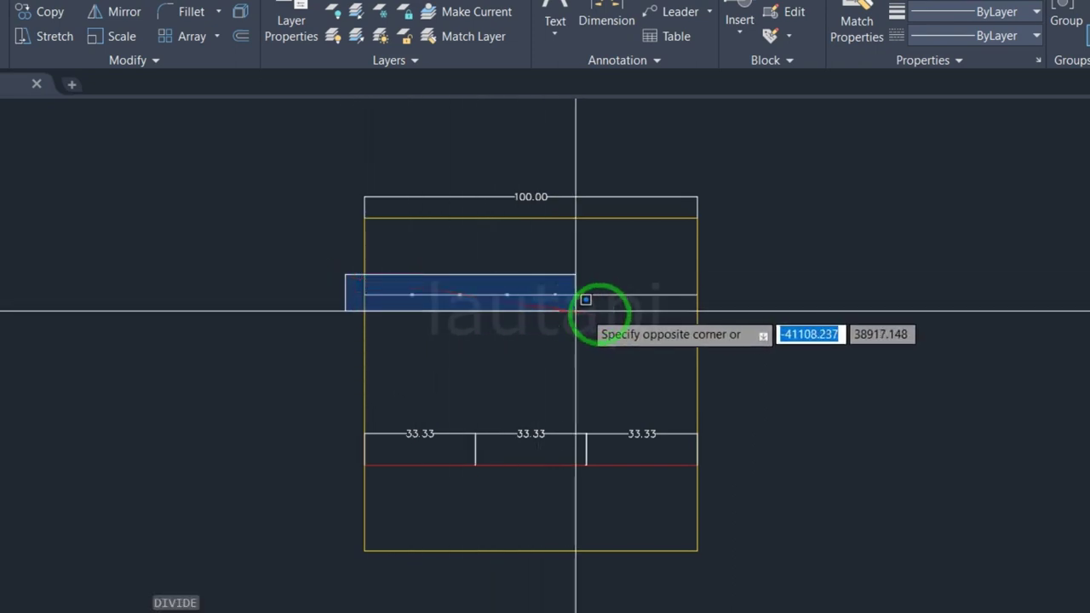
{"action": "left_click", "coordinate": [724, 320]}
{"action": "key", "text": "Return"}
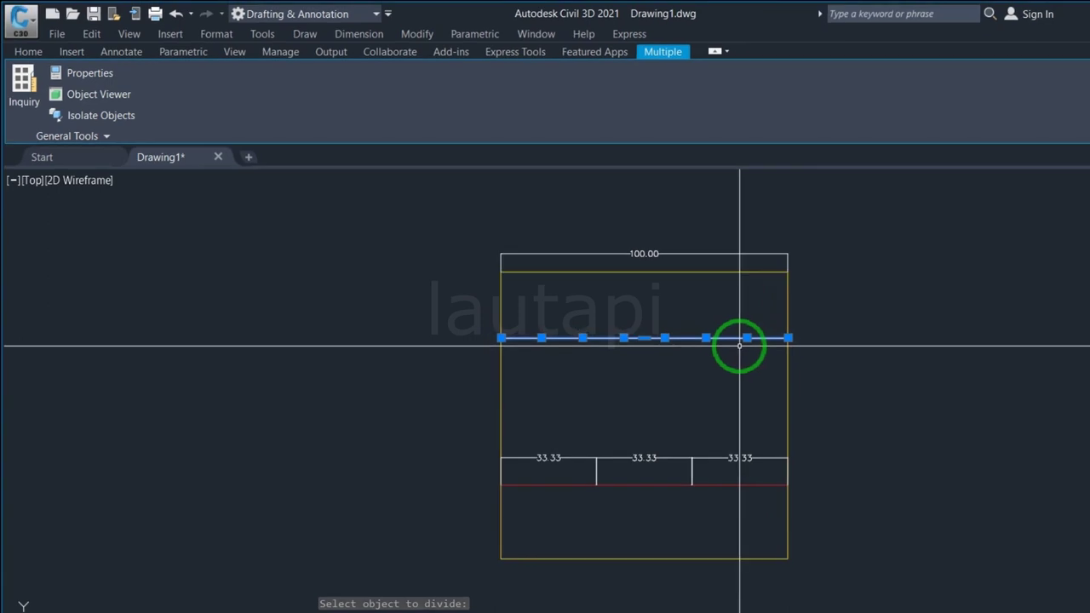
{"action": "left_click", "coordinate": [740, 341]}
{"action": "type", "text": "7"}
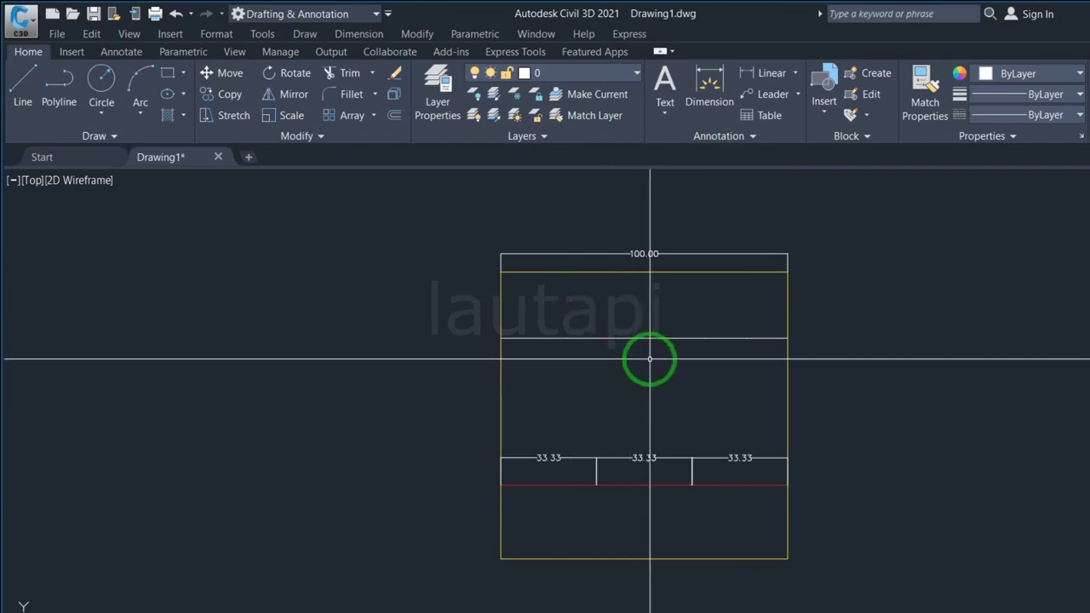
{"action": "left_click", "coordinate": [217, 34]}
{"action": "left_click", "coordinate": [216, 34]}
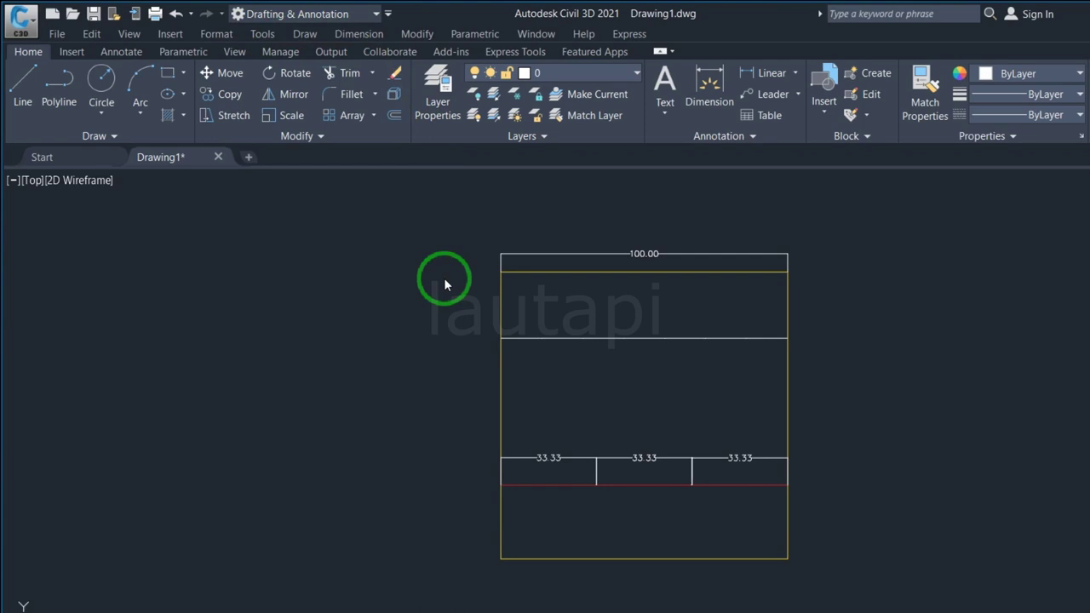
{"action": "left_click", "coordinate": [438, 329]}
{"action": "left_click", "coordinate": [440, 338]}
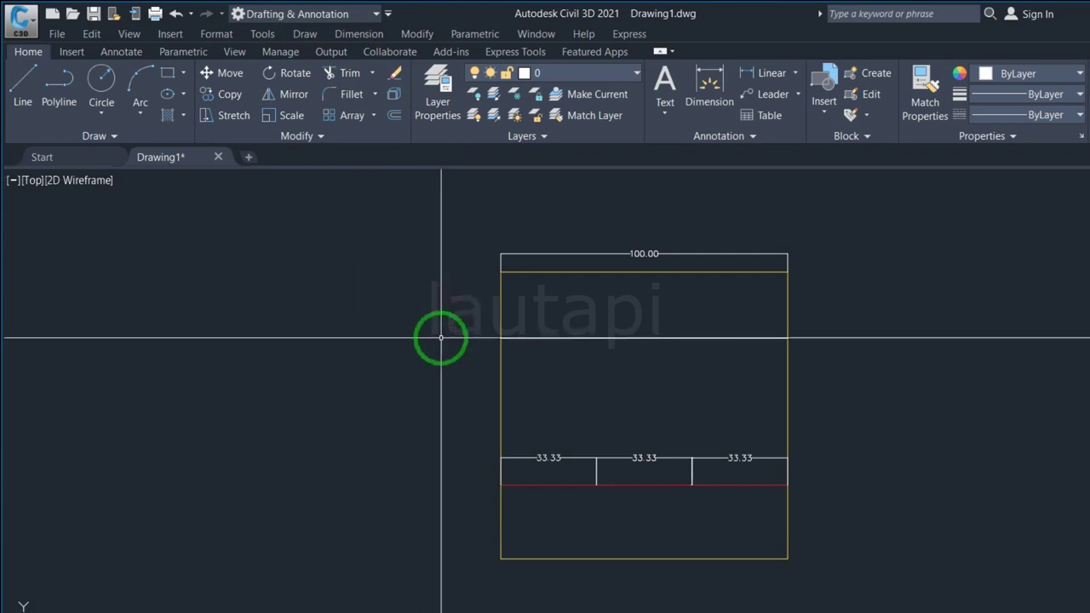
{"action": "type", "text": "menubar"}
{"action": "key", "text": "Return"}
{"action": "type", "text": "0"}
{"action": "key", "text": "Return"}
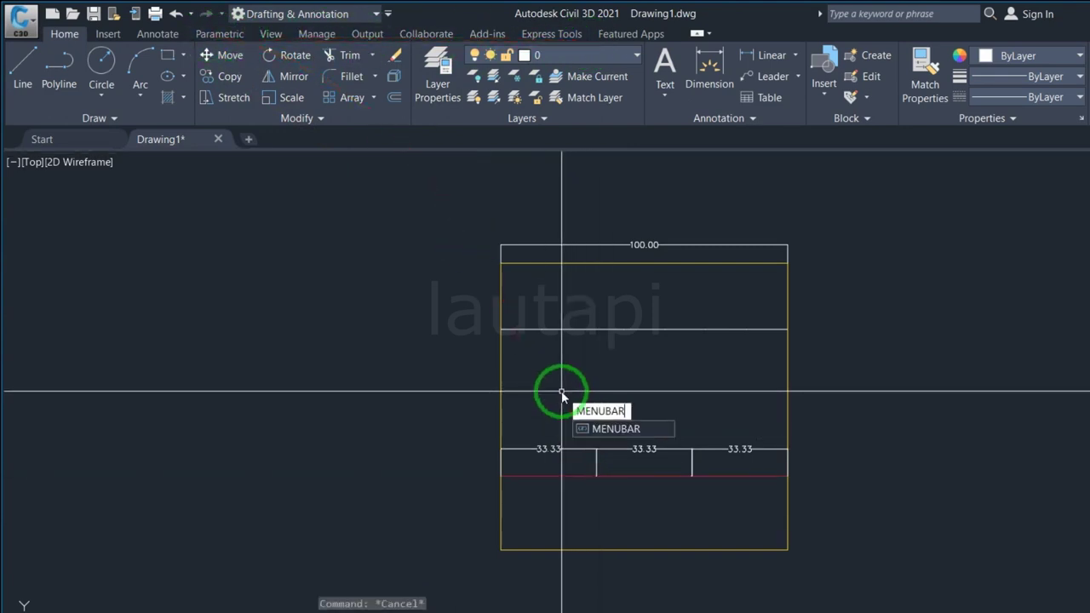
{"action": "key", "text": "Return"}
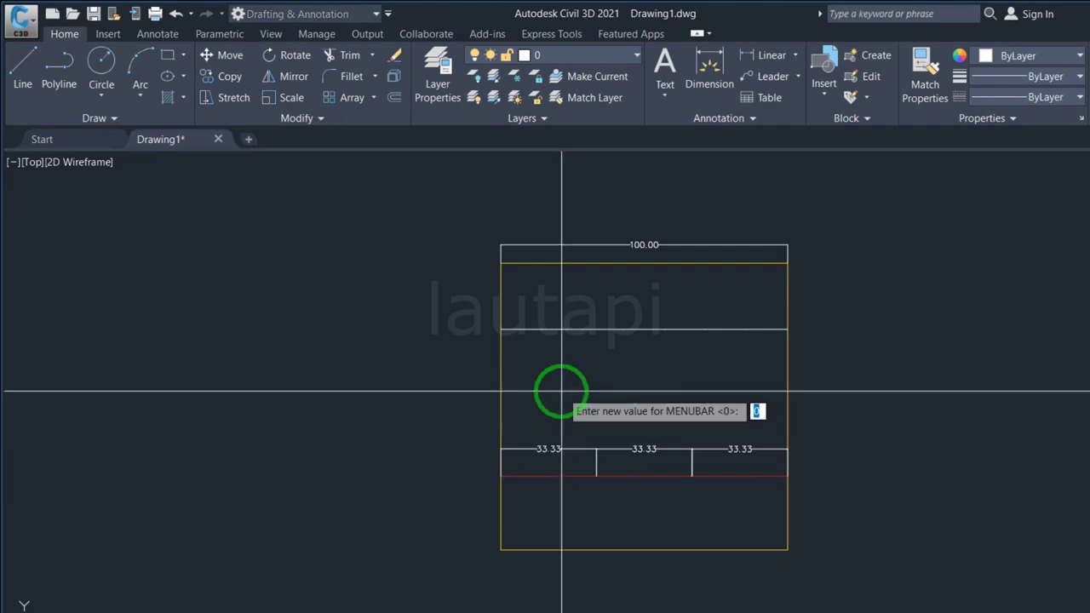
{"action": "key", "text": "Return"}
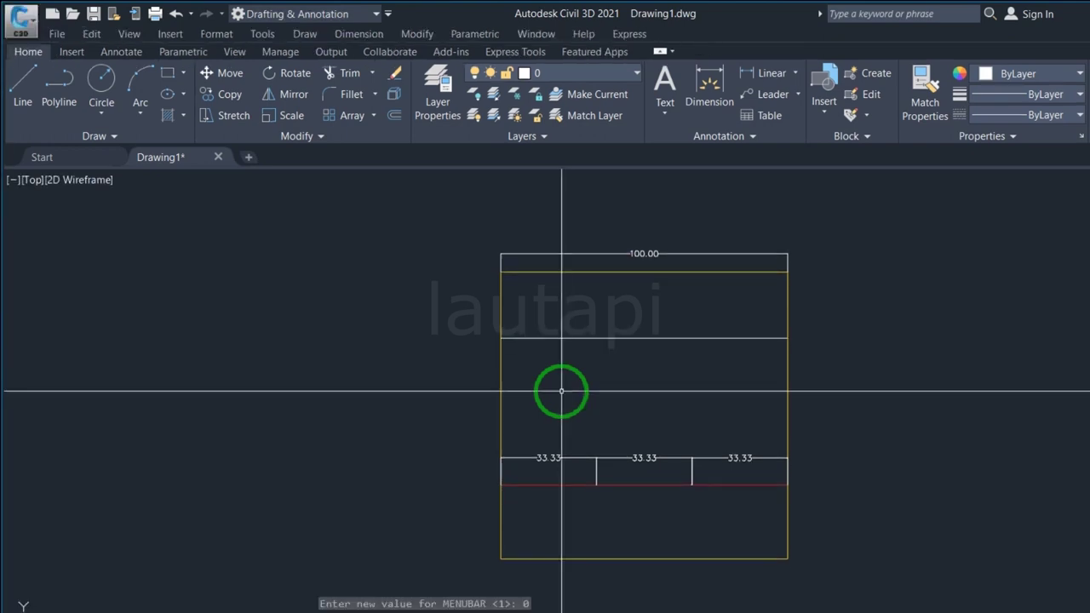
Set the point style to the circle-with-X marker at size 1 in absolute units.
{"action": "left_click", "coordinate": [227, 43]}
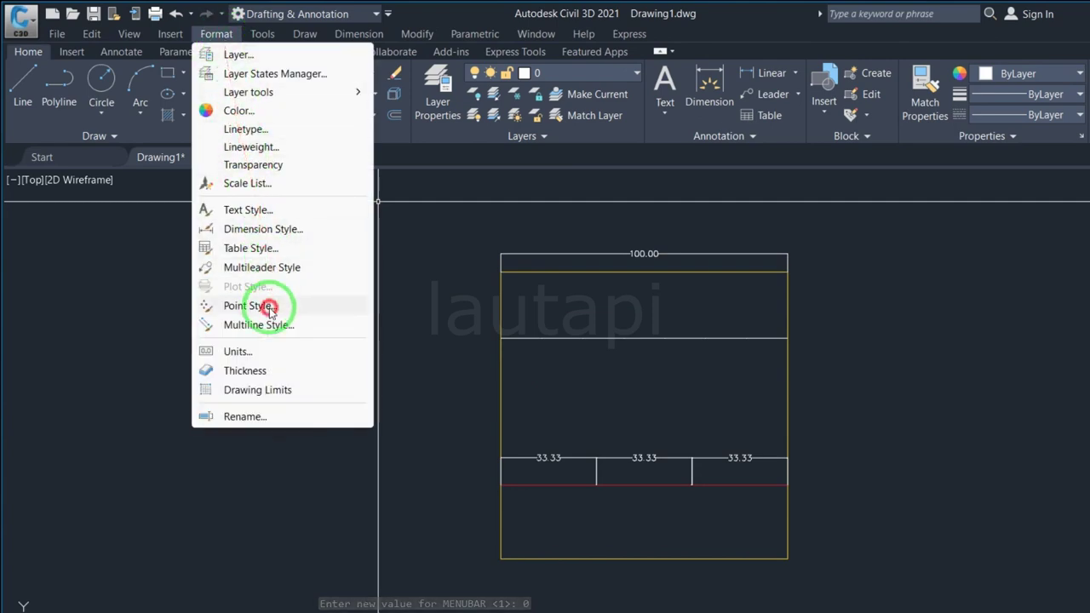
{"action": "left_click", "coordinate": [271, 312]}
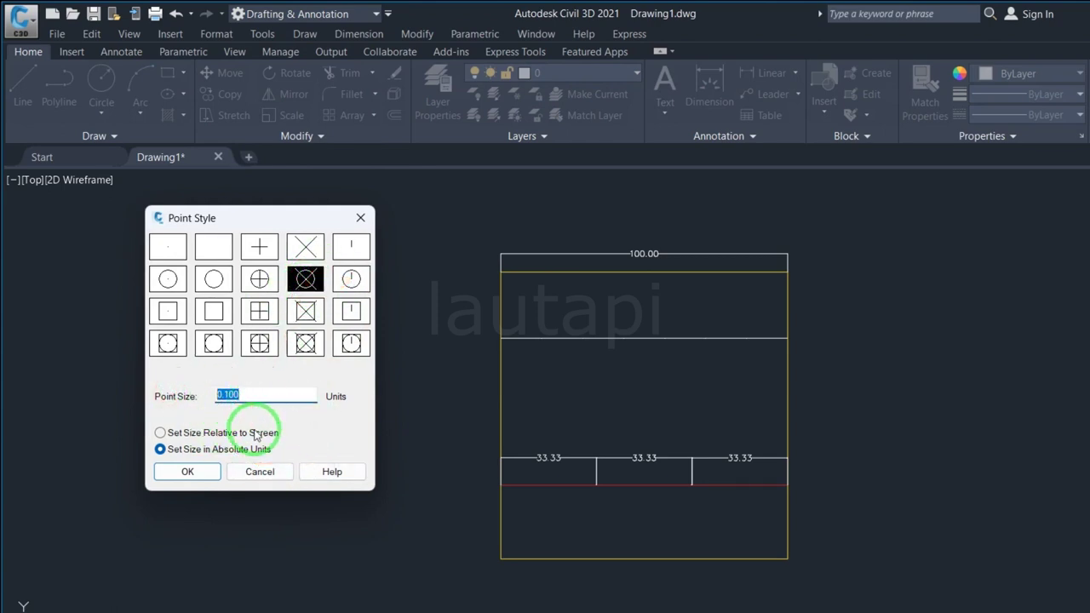
{"action": "type", "text": "1"}
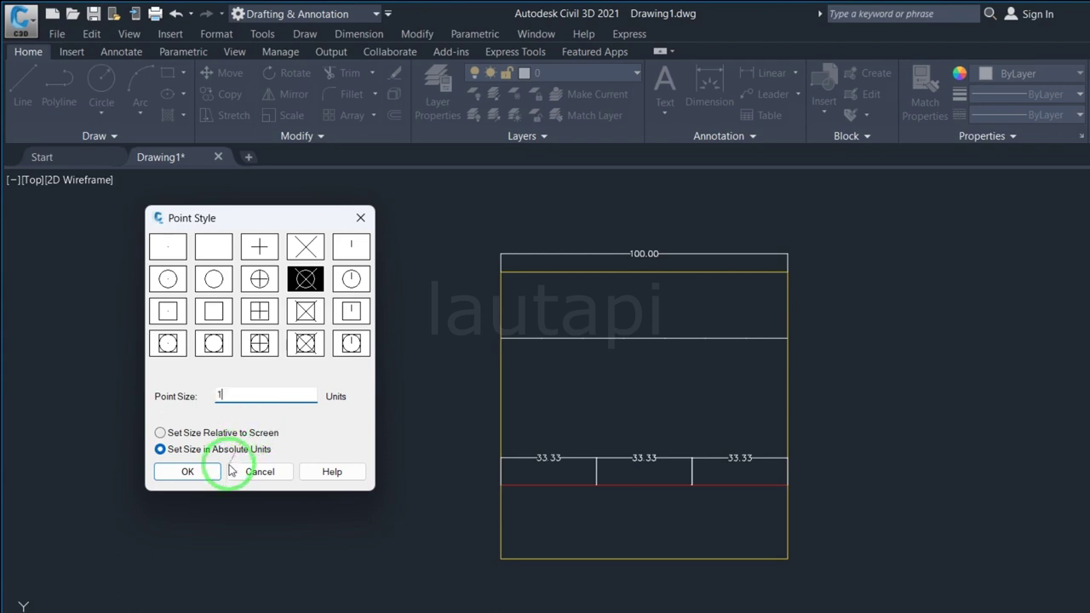
{"action": "left_click", "coordinate": [212, 472]}
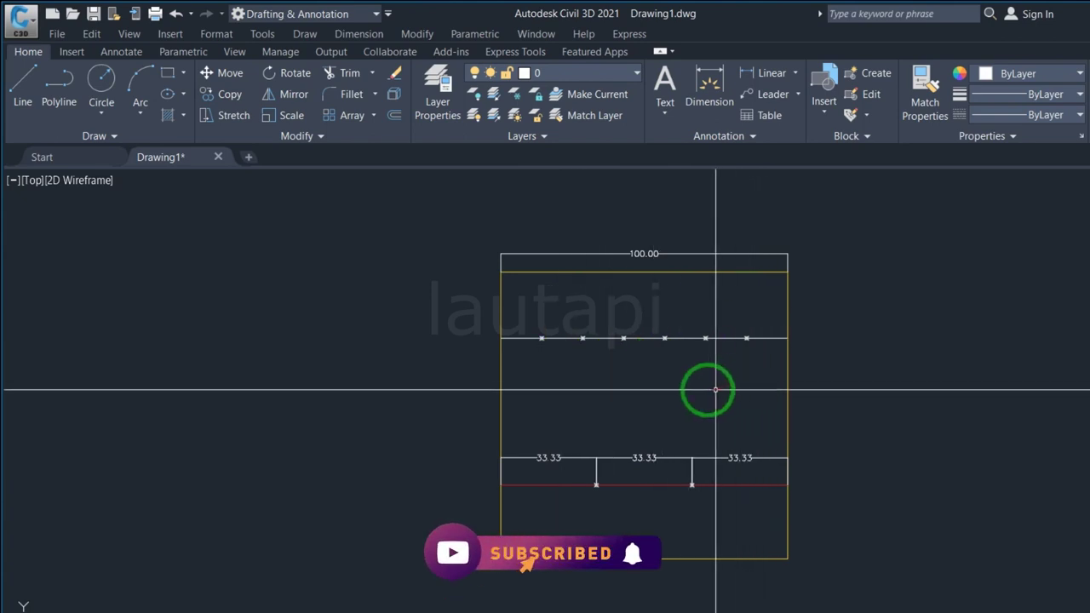
Draw a diagonal polyline from the square's top-left corner to its bottom-right corner.
{"action": "key", "text": "Return"}
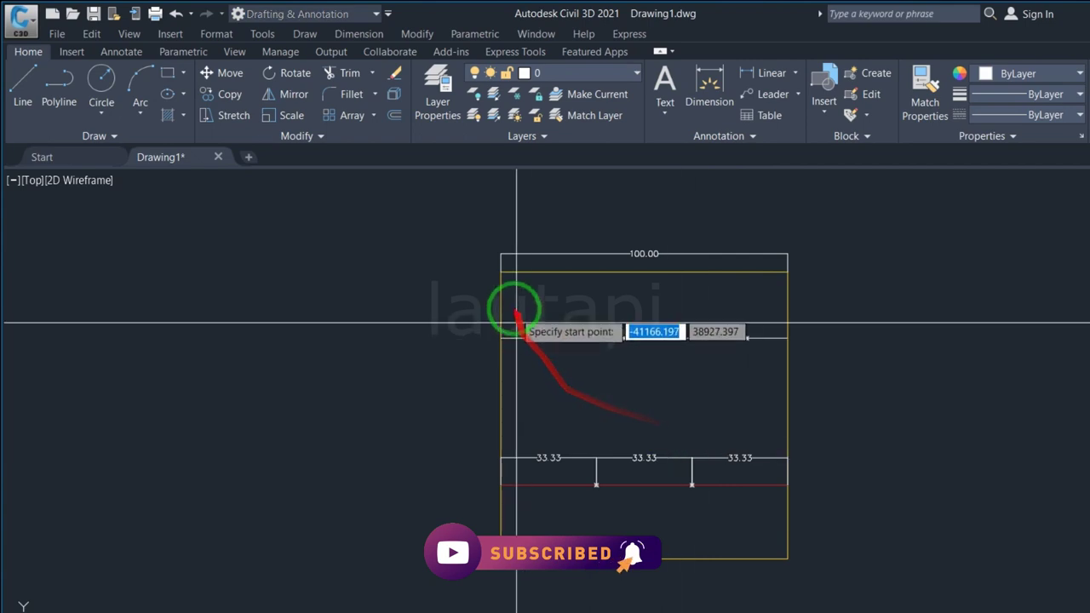
{"action": "left_click", "coordinate": [502, 272]}
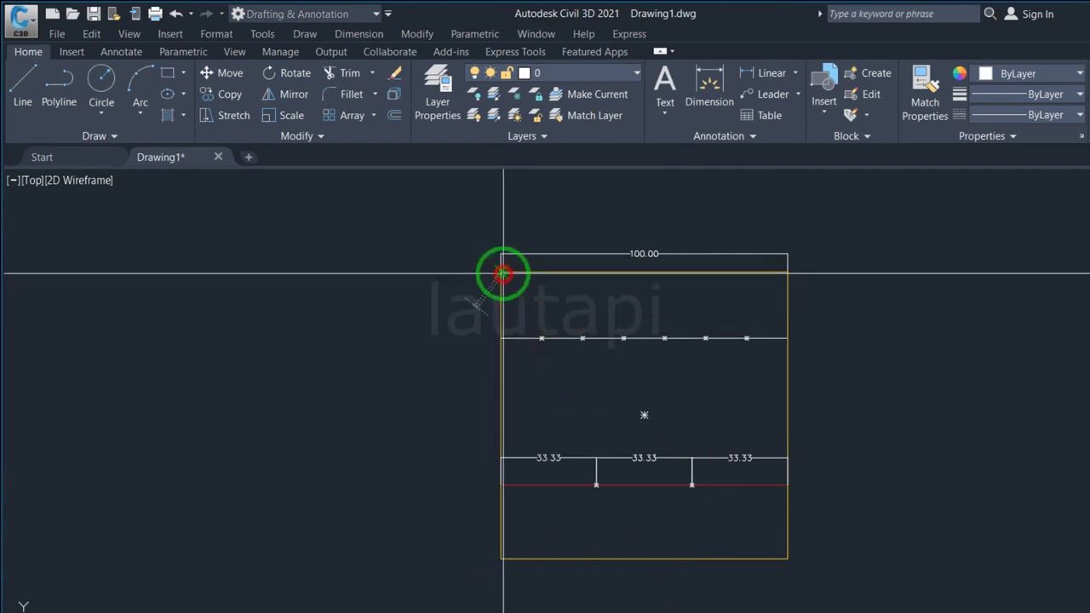
{"action": "left_click", "coordinate": [788, 559]}
{"action": "key", "text": "Return"}
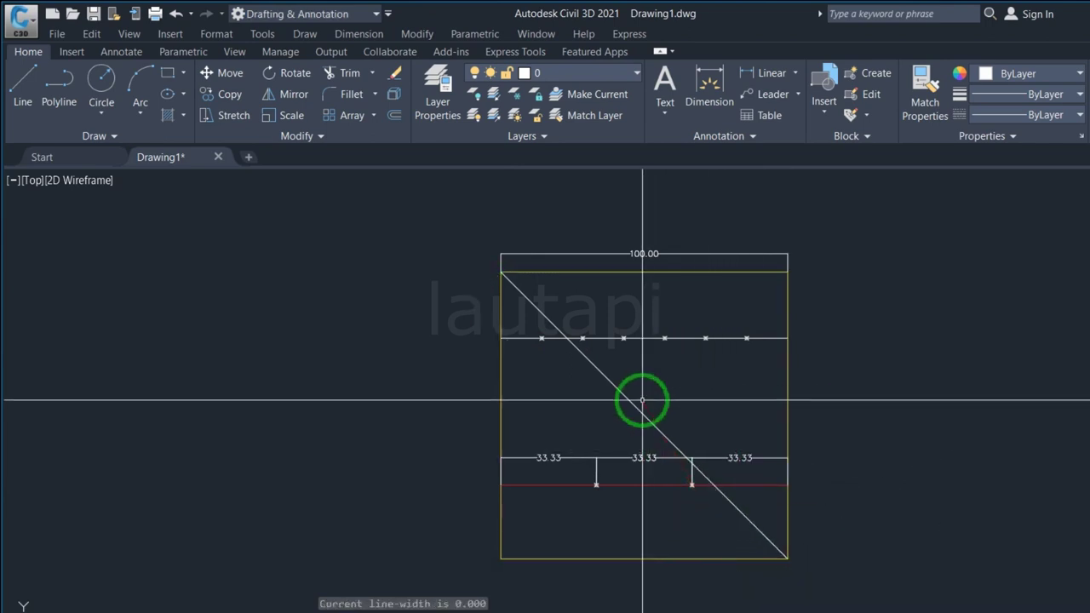
{"action": "type", "text": "div"}
{"action": "key", "text": "Return"}
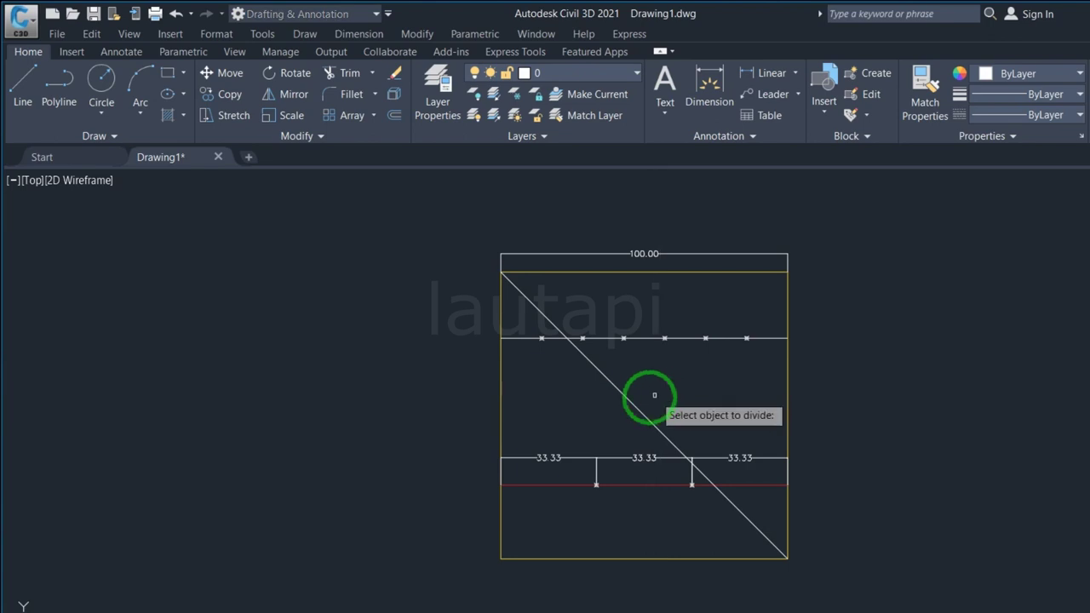
Split the diagonal polyline into 10 equal segments.
{"action": "left_click", "coordinate": [641, 406]}
{"action": "type", "text": "10"}
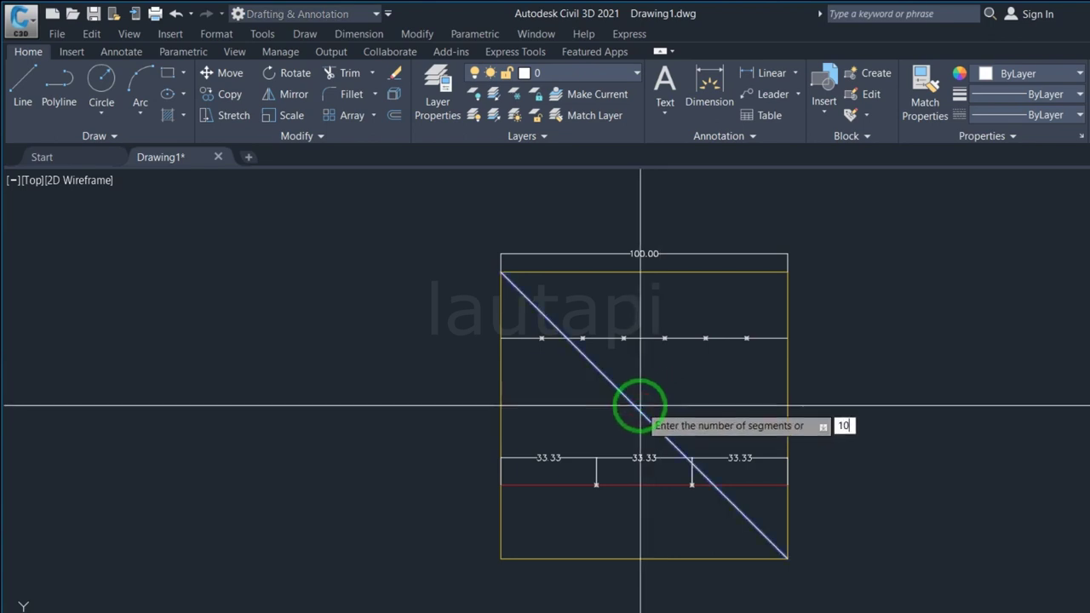
{"action": "key", "text": "Return"}
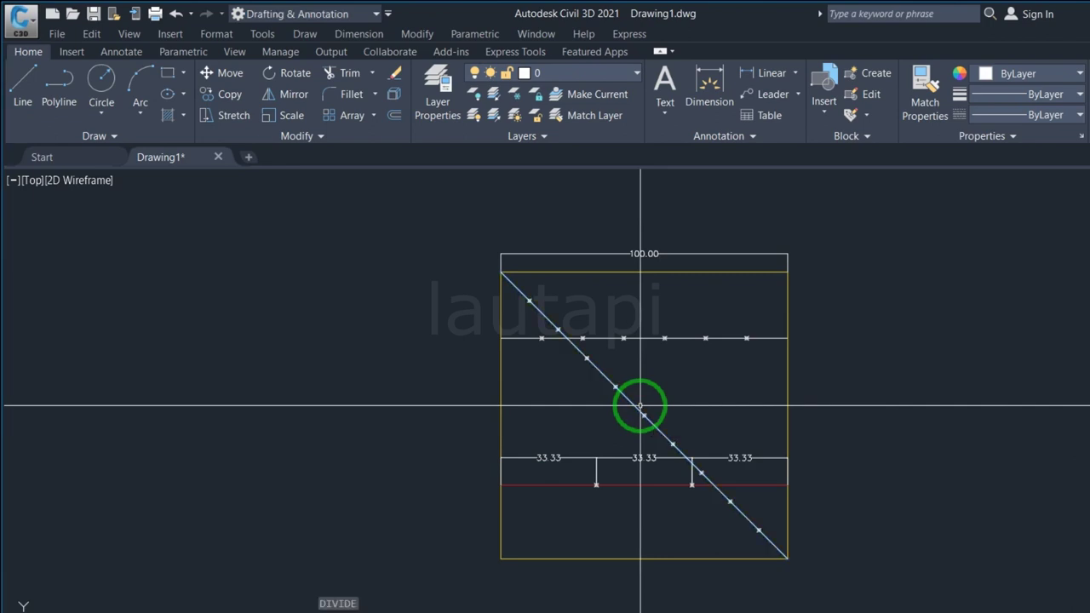